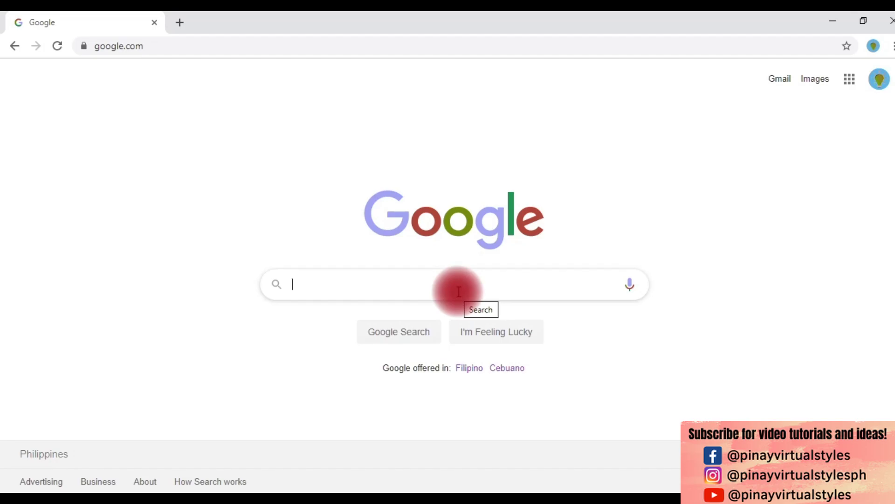
Search Google for 'ebirforms'
text(ebirforms)
key(Return)
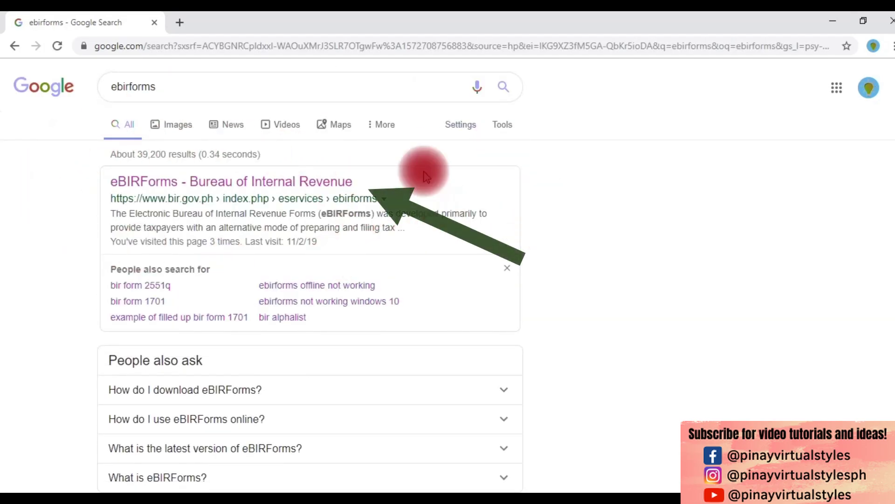
Open the BIR eBIRForms page and download the Offline eBIRForms Package v7.4.2 zip
click(297, 187)
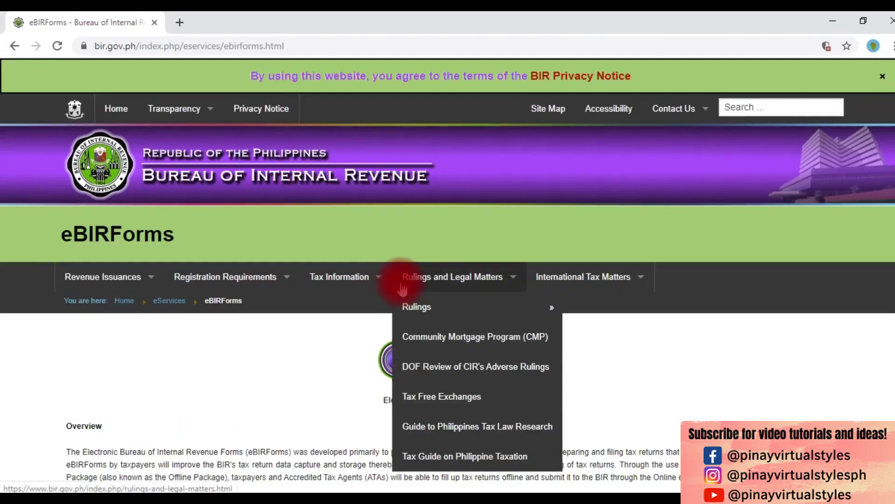
scroll(394, 270, down, 4)
scroll(394, 270, down, 6)
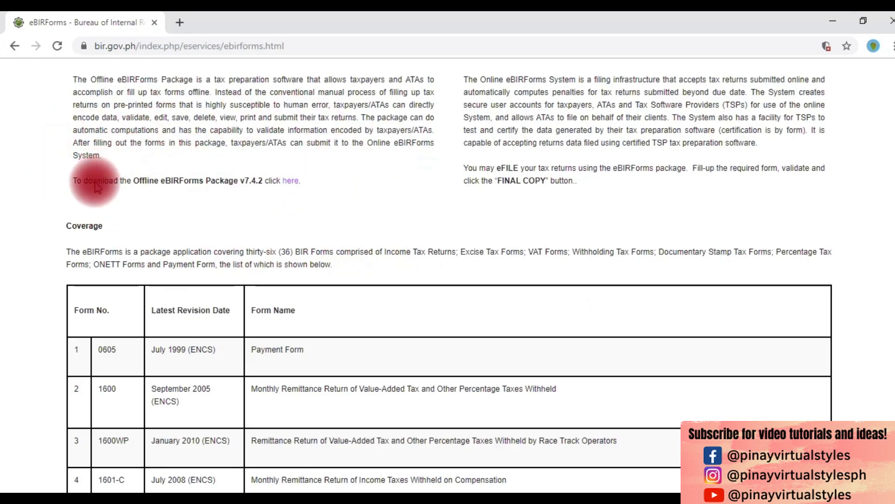
click(293, 187)
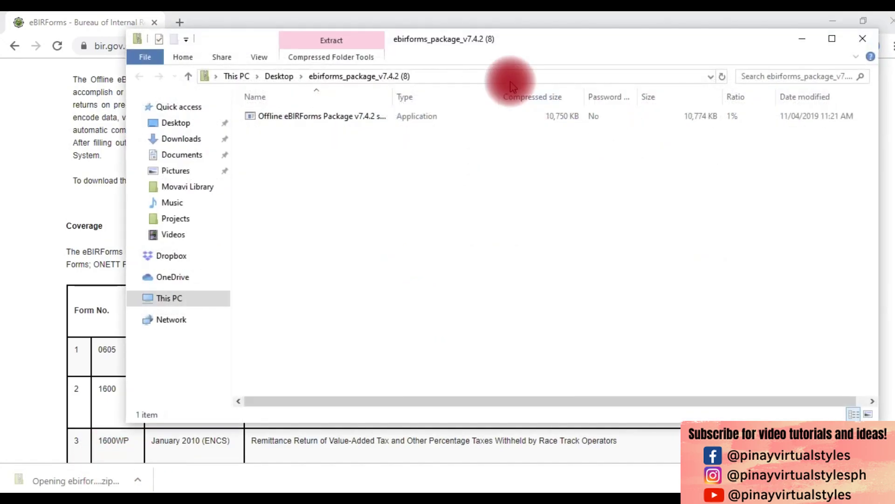
Install eBIRForms v7.4.2 into the existing C:\eBIRForms folder with default settings
double_click(562, 117)
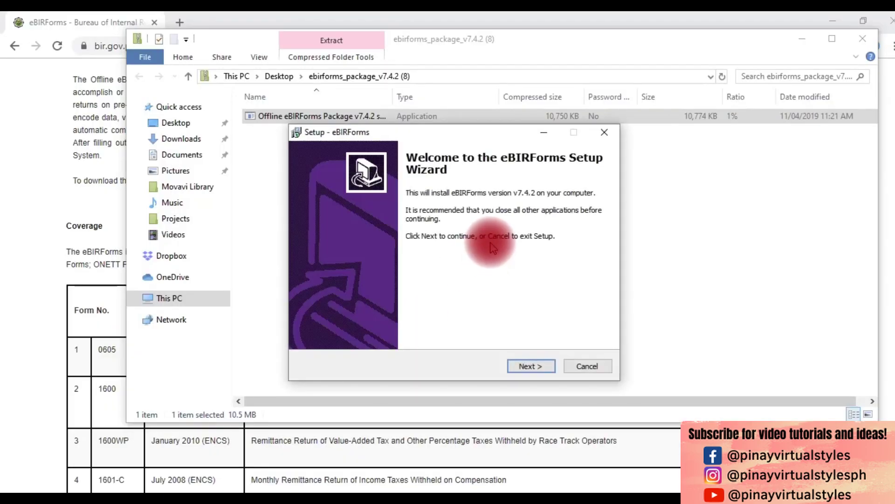
click(534, 366)
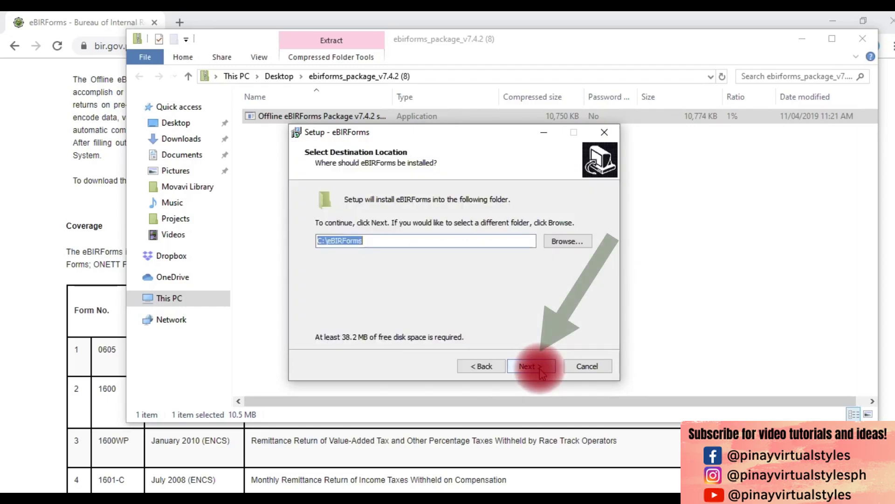
click(534, 366)
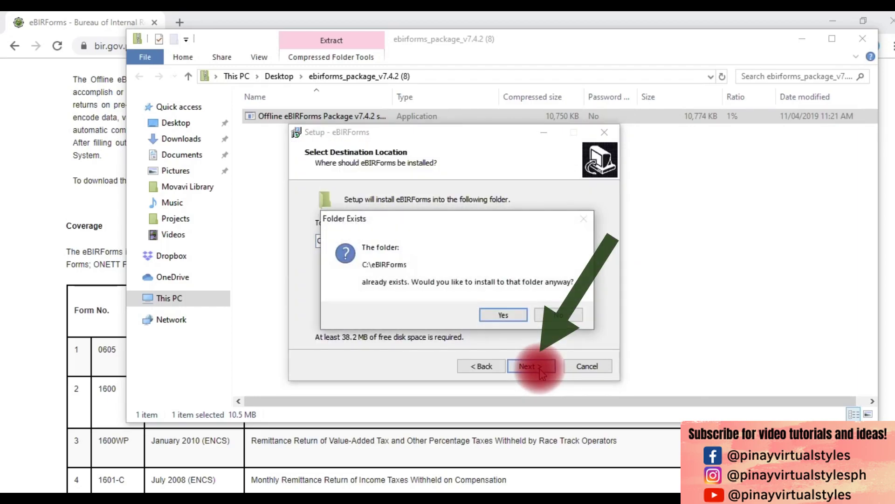
click(514, 320)
click(531, 366)
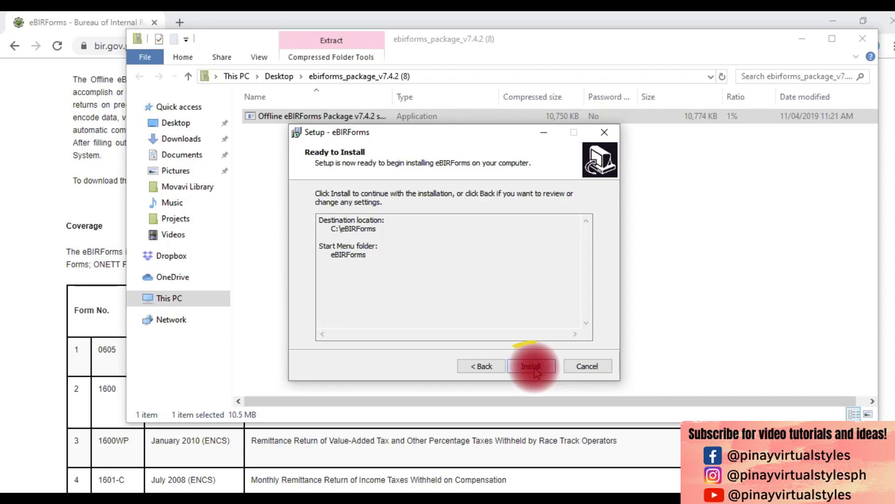
click(532, 366)
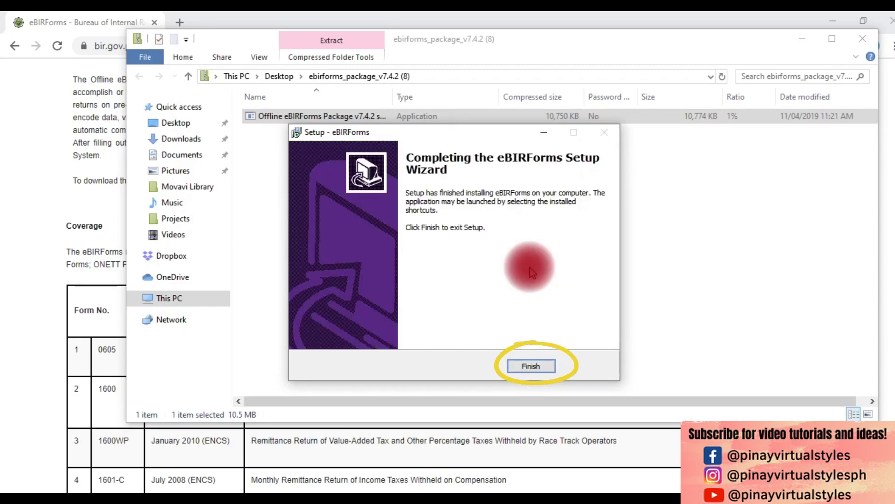
click(532, 366)
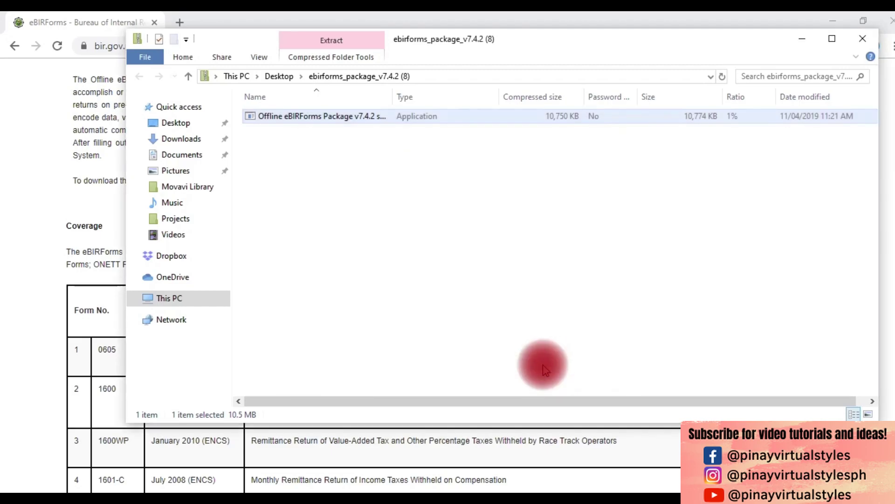
Close the package folder and launch eBIRForms by searching 'ebir' in Windows Search
click(861, 46)
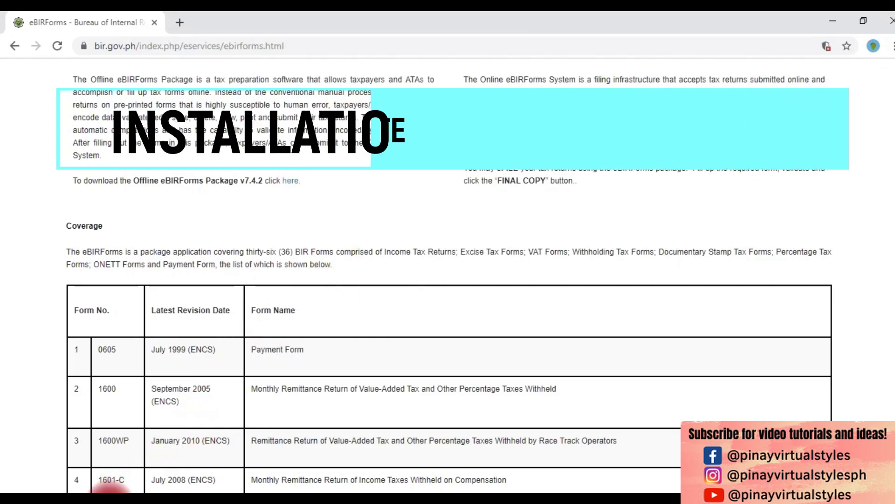
key(super+s)
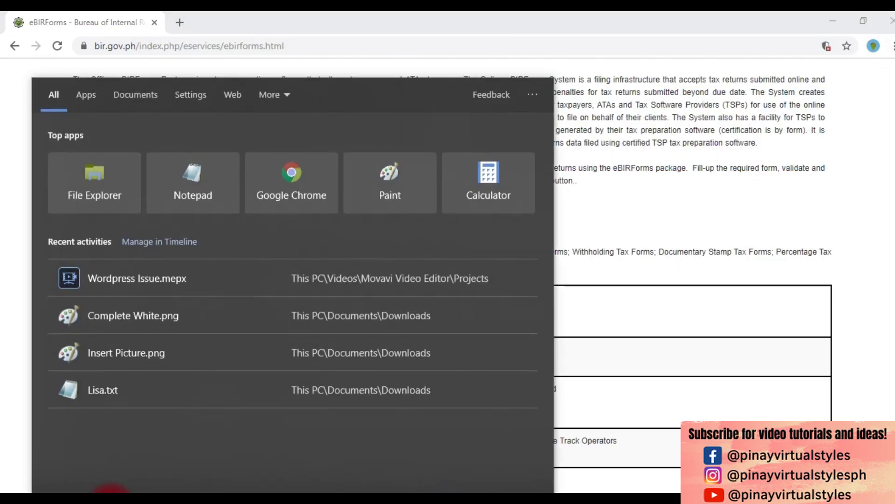
text(ebi)
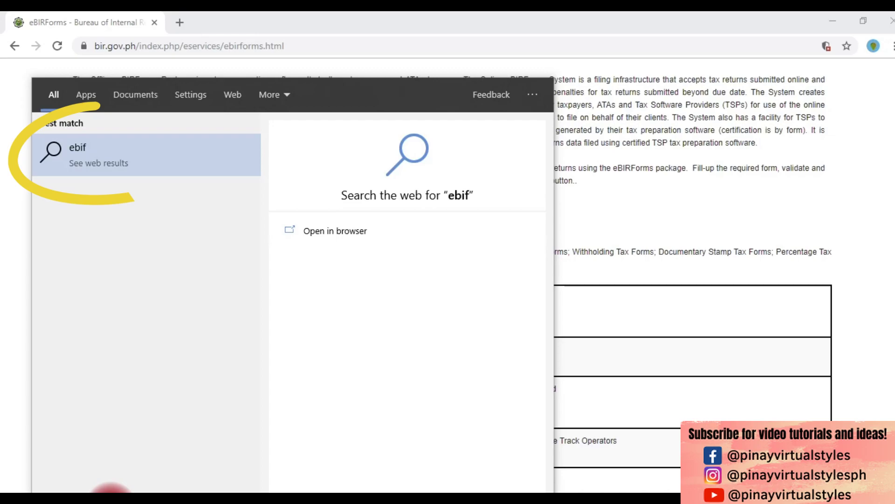
text(rform)
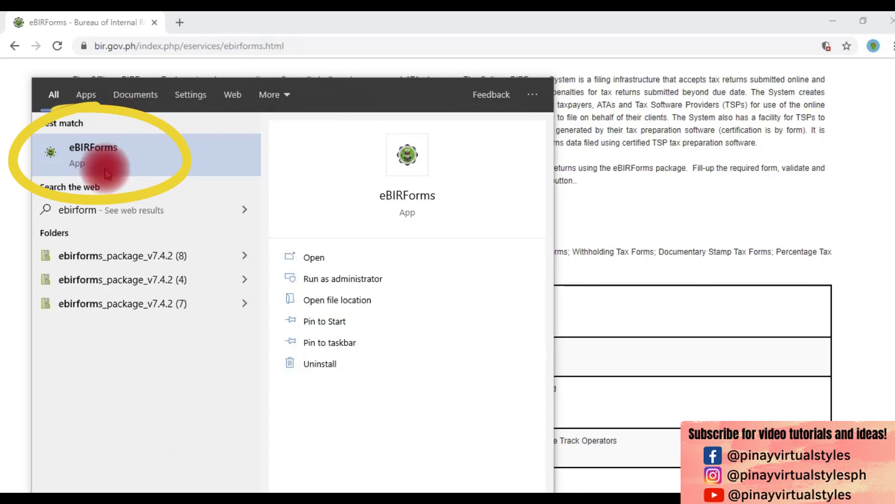
click(114, 154)
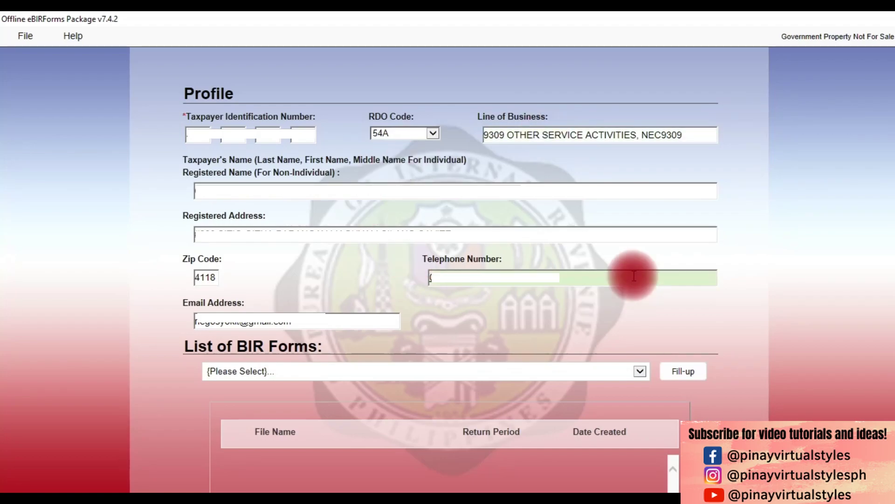
Pick BIR Form 1701Qv2018 from the List of BIR Forms and start filling it up
scroll(633, 273, down, 3)
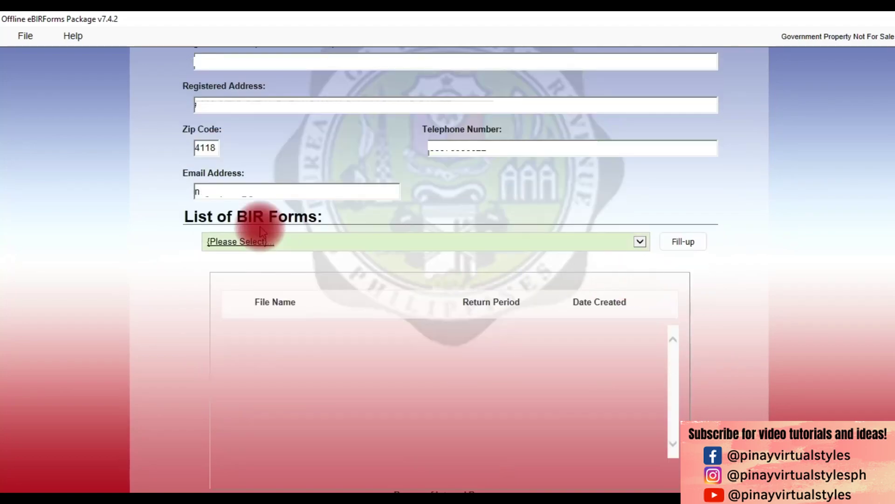
click(295, 243)
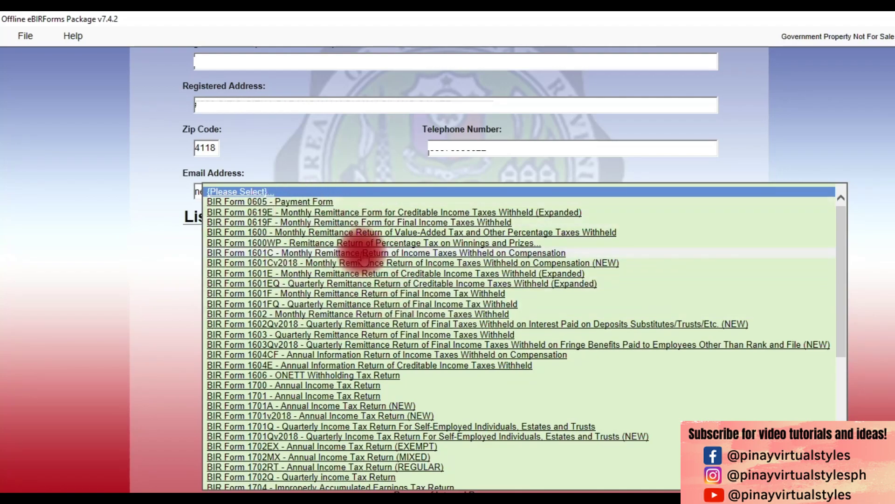
scroll(359, 258, down, 1)
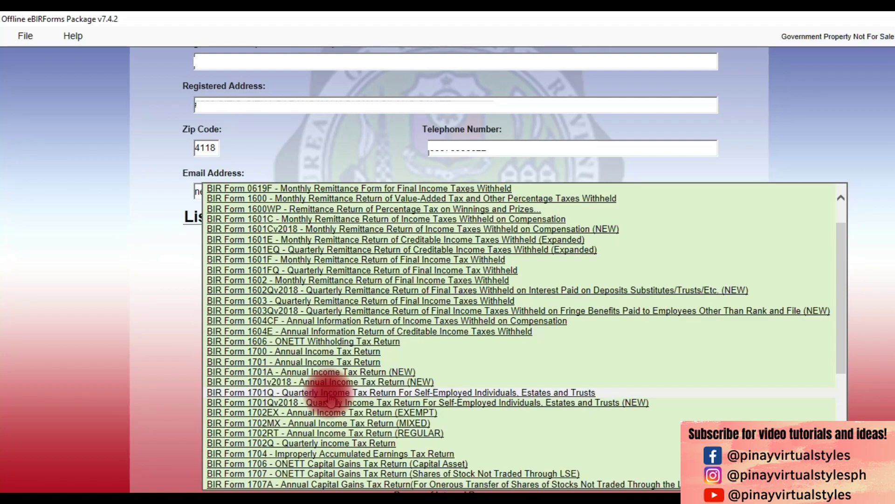
click(306, 404)
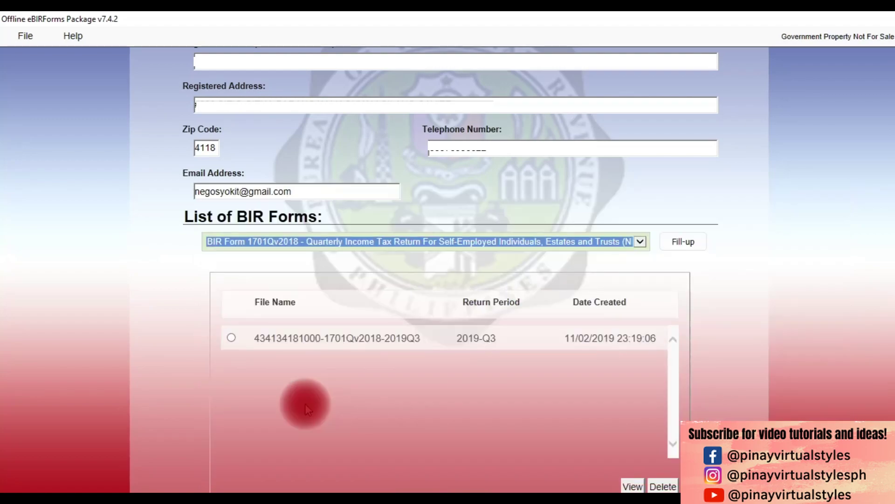
click(684, 244)
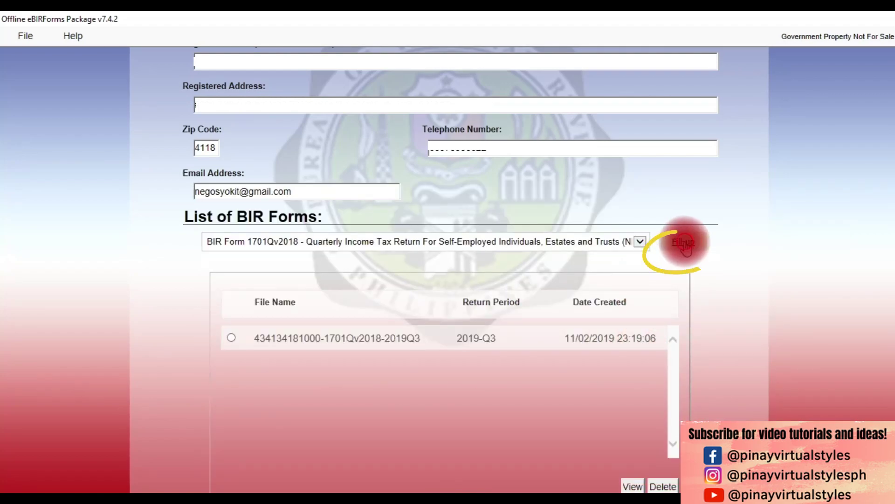
Dismiss the profile-saved and script-error messages and set the year to 2019
click(547, 305)
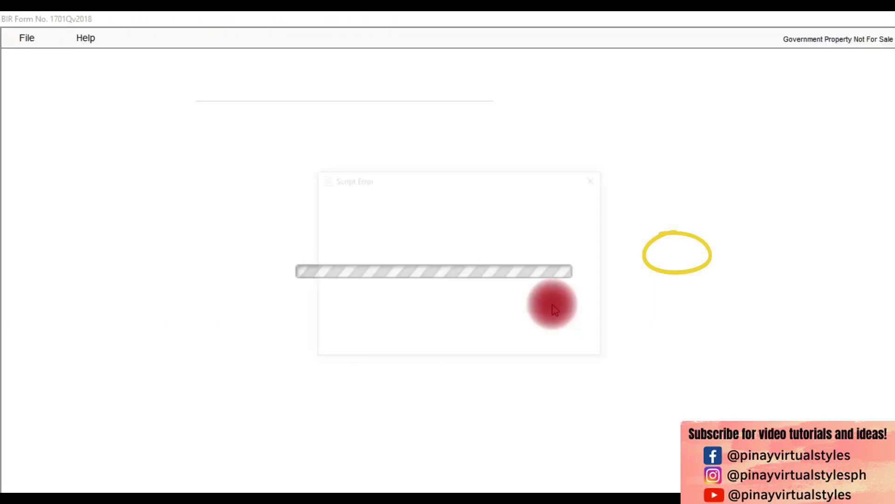
click(440, 338)
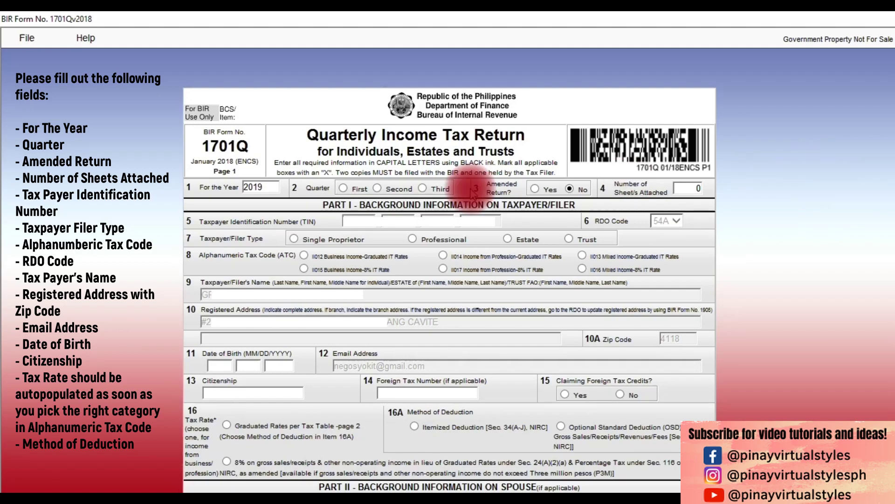
click(261, 186)
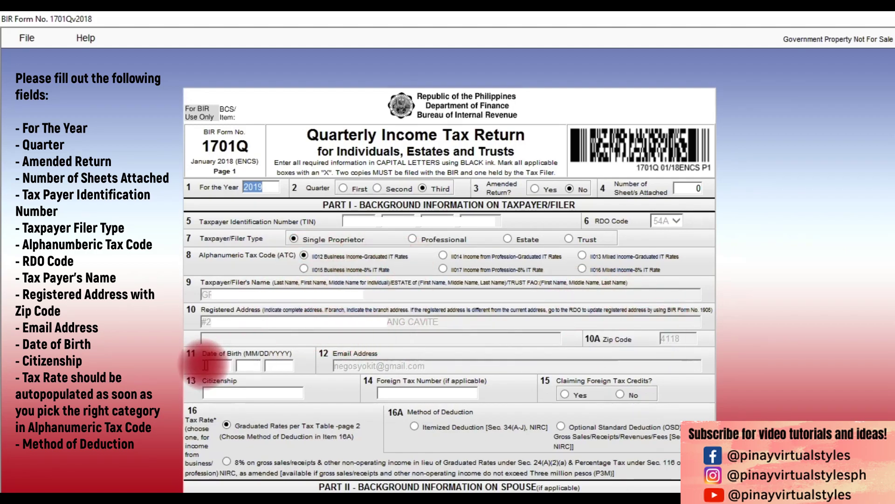
Enter the date of birth as 02/22 and move on to the Citizenship field
click(225, 366)
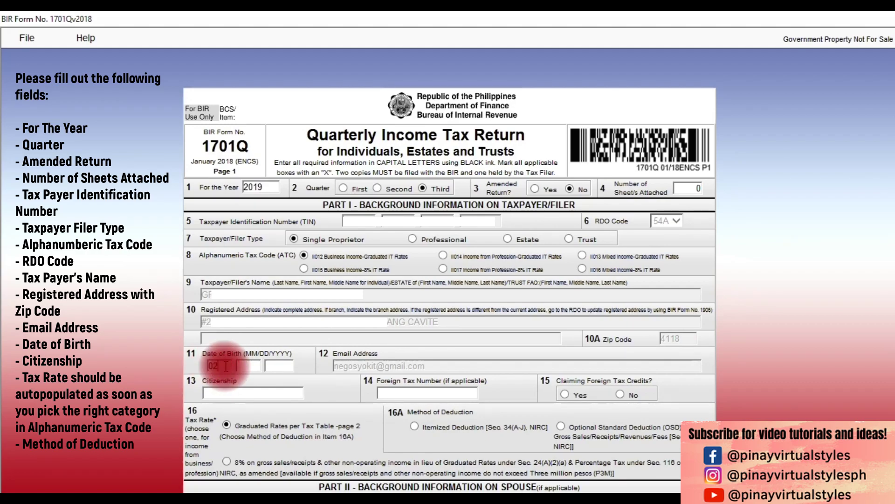
text(02)
click(261, 370)
text(22)
click(279, 370)
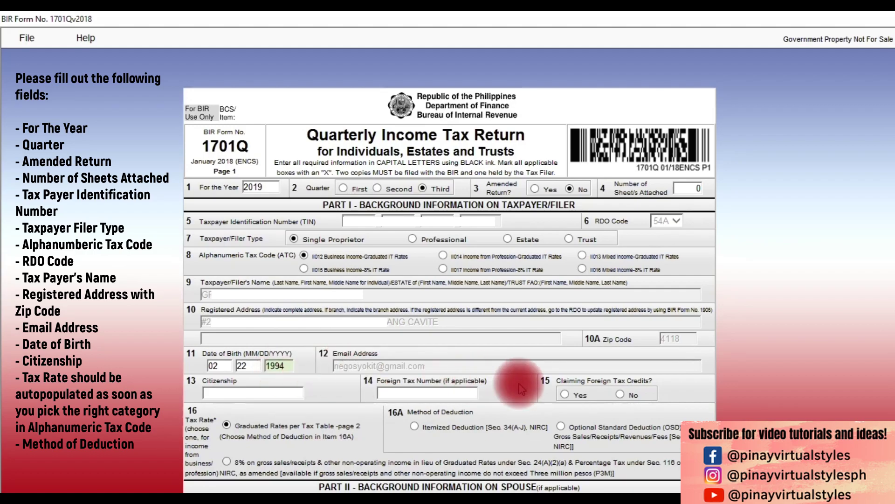
click(268, 393)
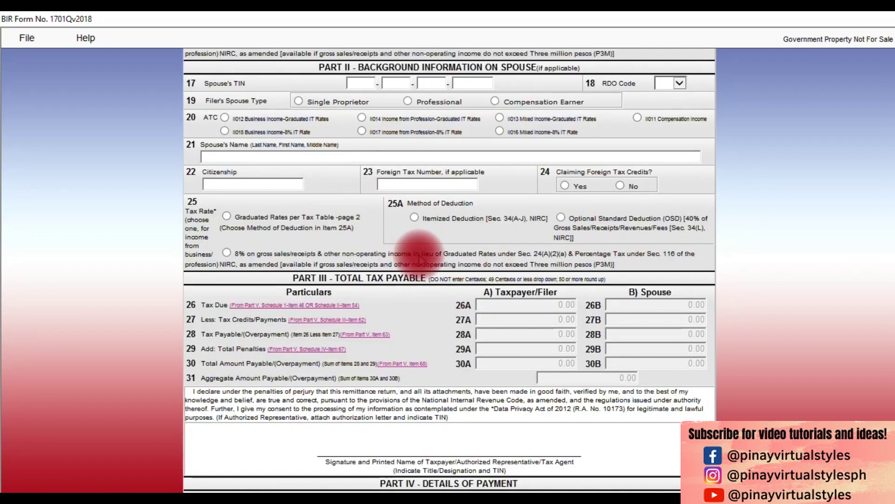
scroll(420, 259, down, 2)
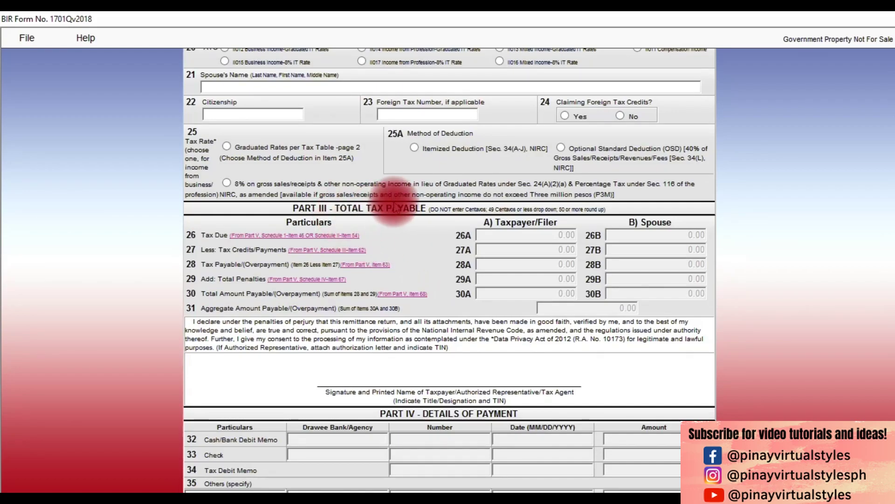
scroll(355, 201, down, 3)
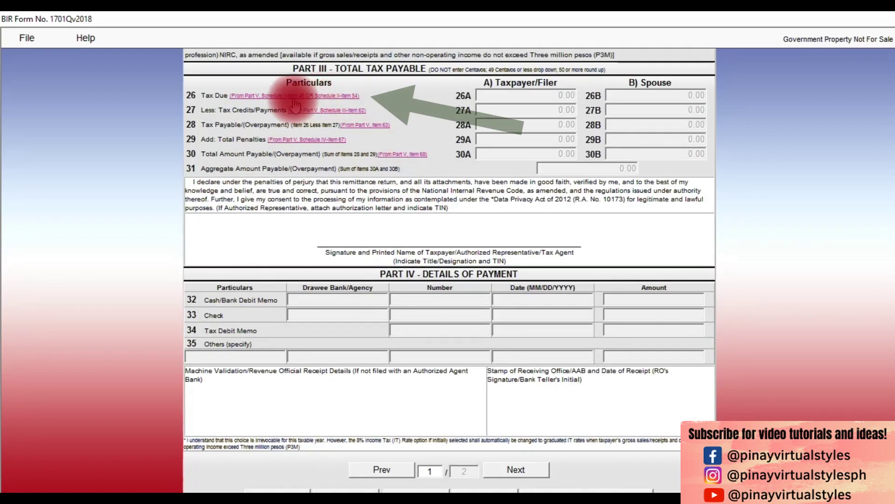
On page 2, enter 21,698 as this quarter's sales in item 36A
click(324, 97)
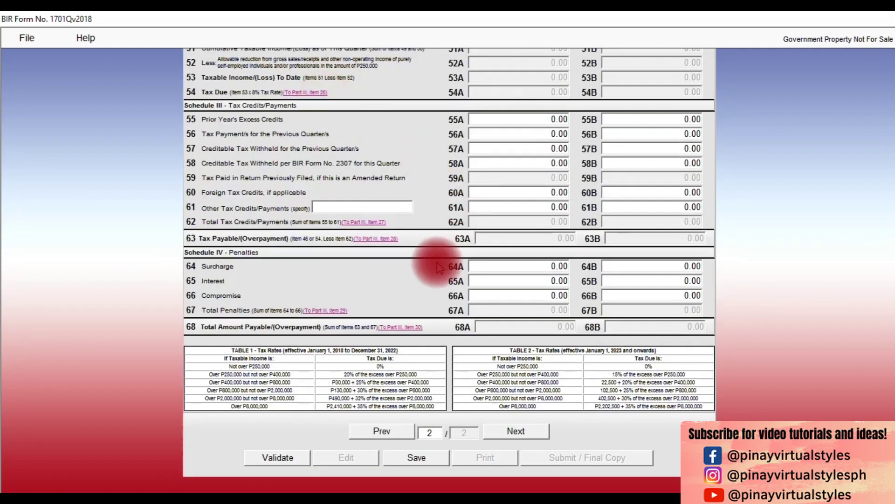
scroll(422, 276, up, 10)
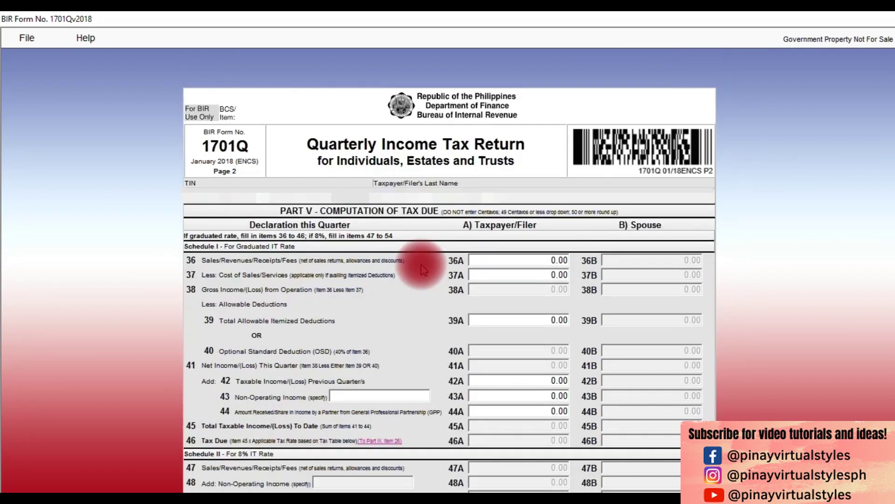
click(510, 259)
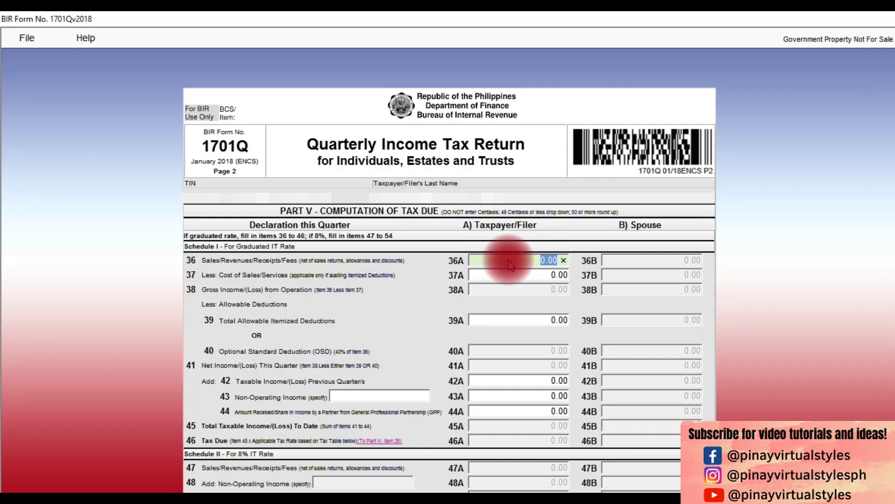
text(2)
text(1,698)
click(586, 238)
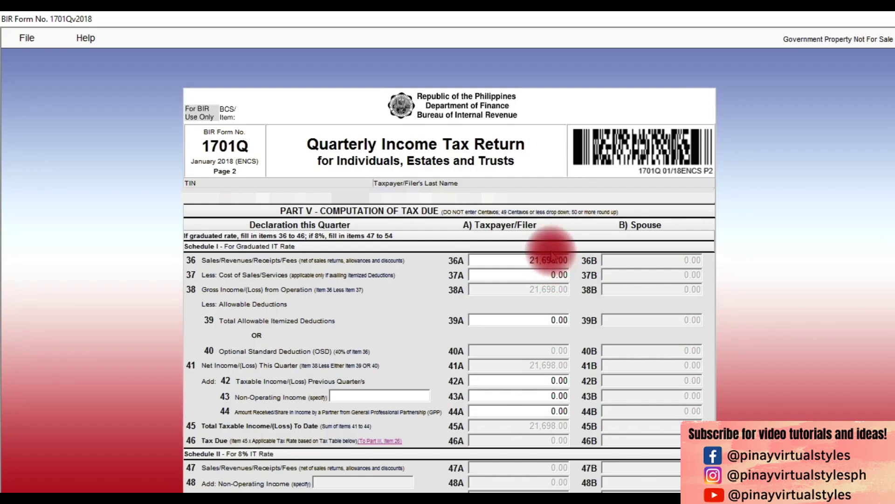
Validate the completed 1701Q return and dismiss the success message
scroll(541, 237, down, 9)
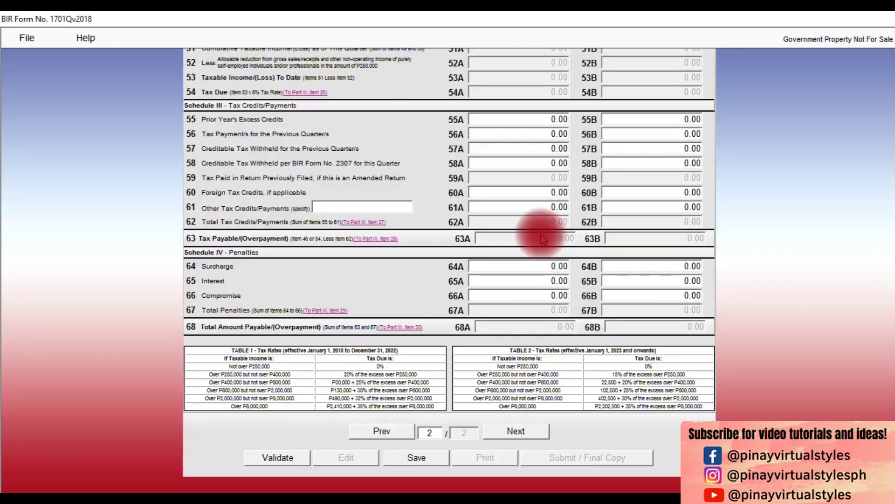
click(275, 458)
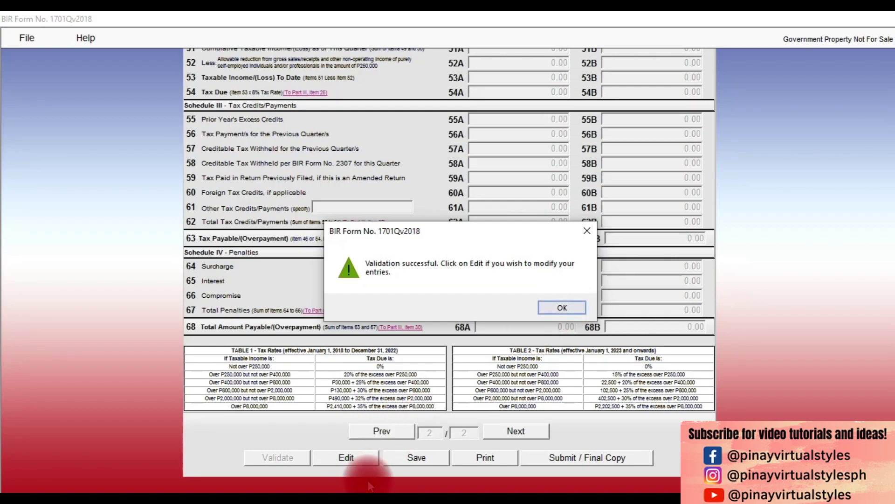
click(563, 307)
Save the return and its background information, then switch to the print layout
click(433, 460)
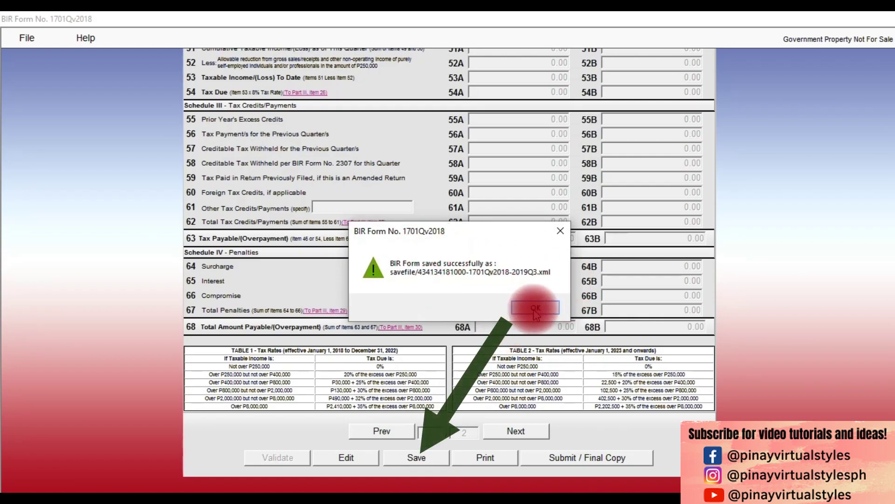
click(535, 309)
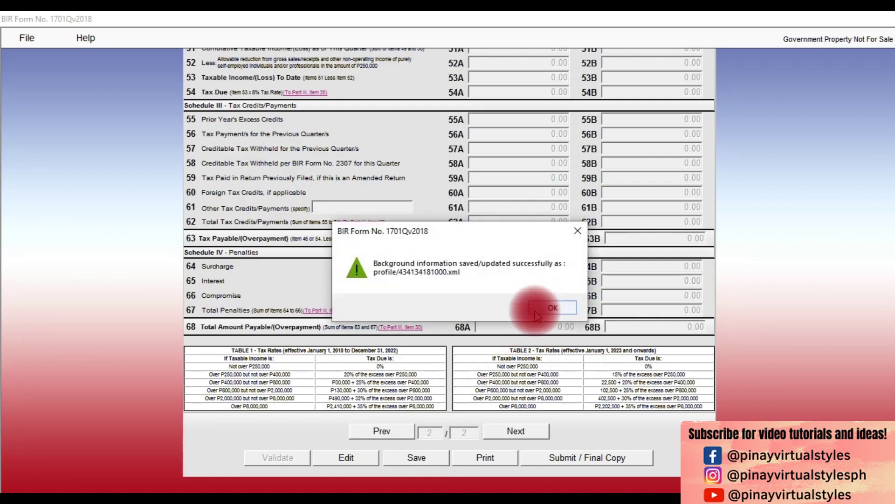
click(546, 313)
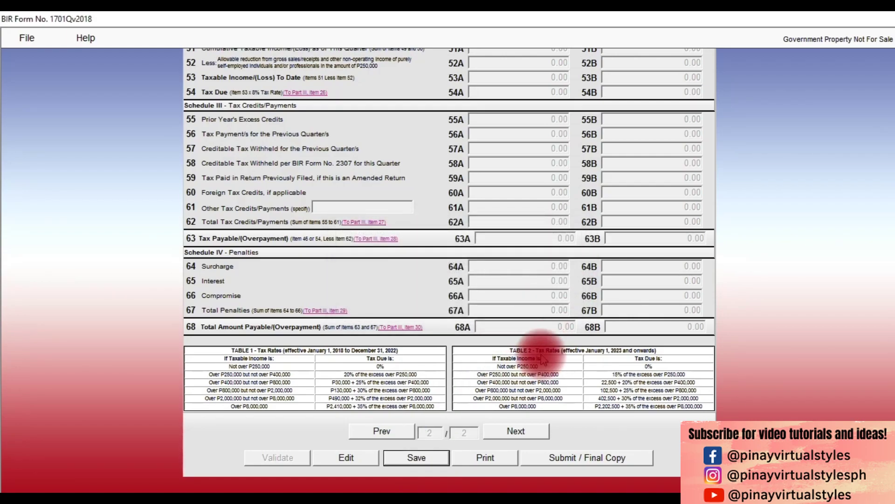
click(485, 457)
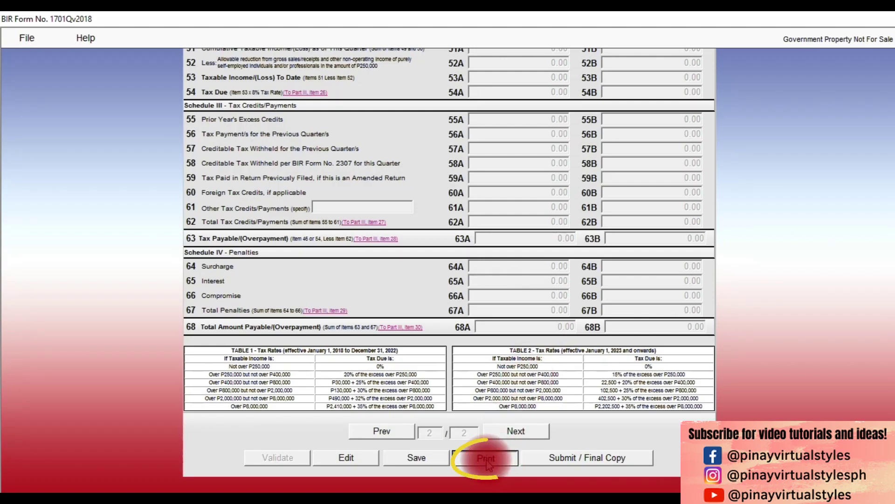
Print the 1701Q return via File > Print
scroll(559, 223, up, 8)
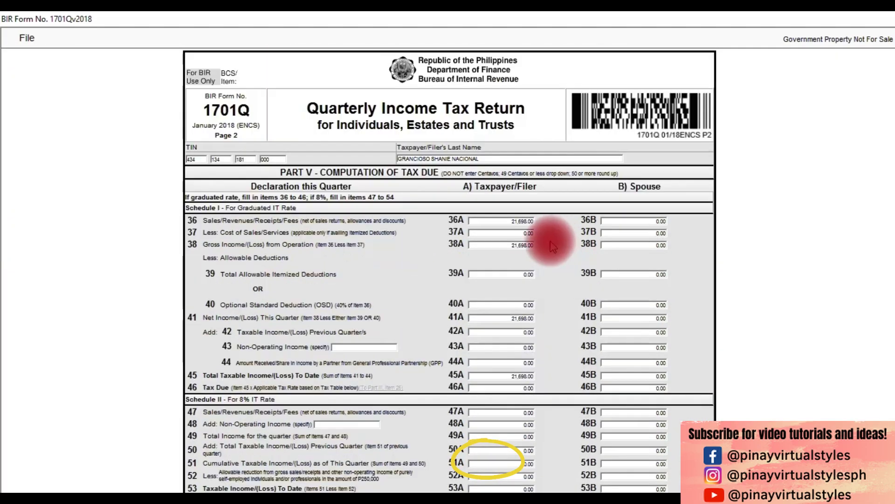
click(37, 39)
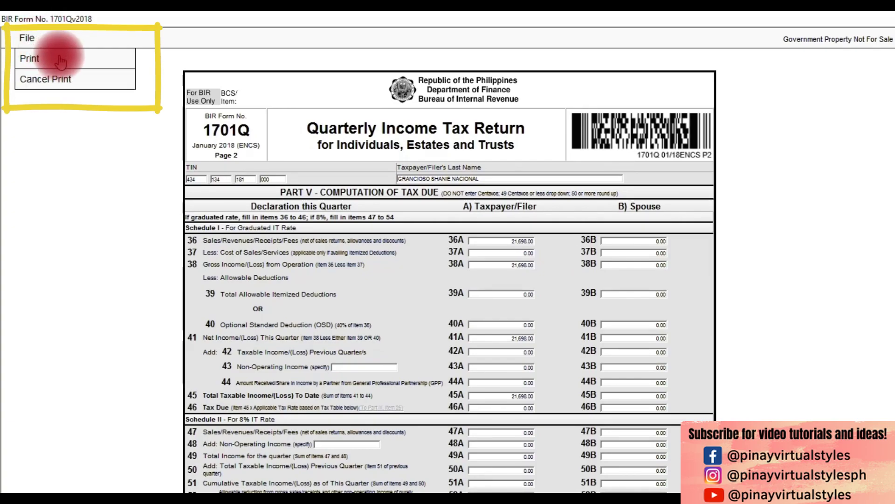
click(31, 59)
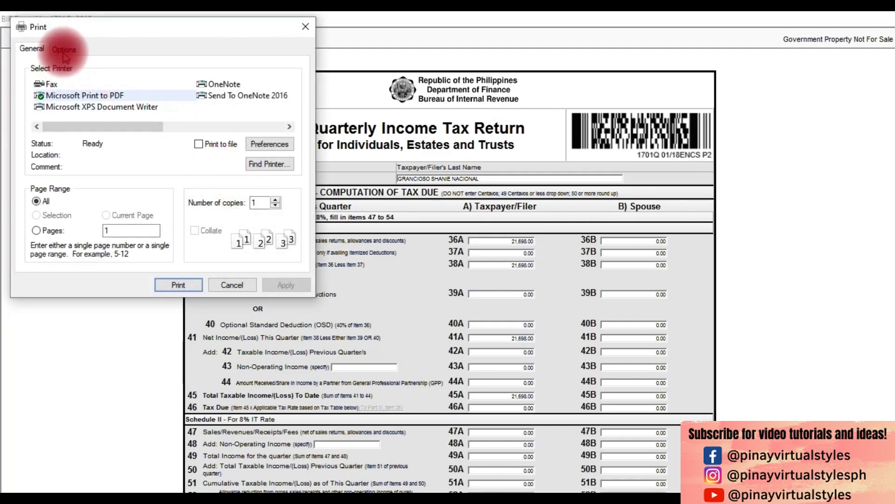
key(Escape)
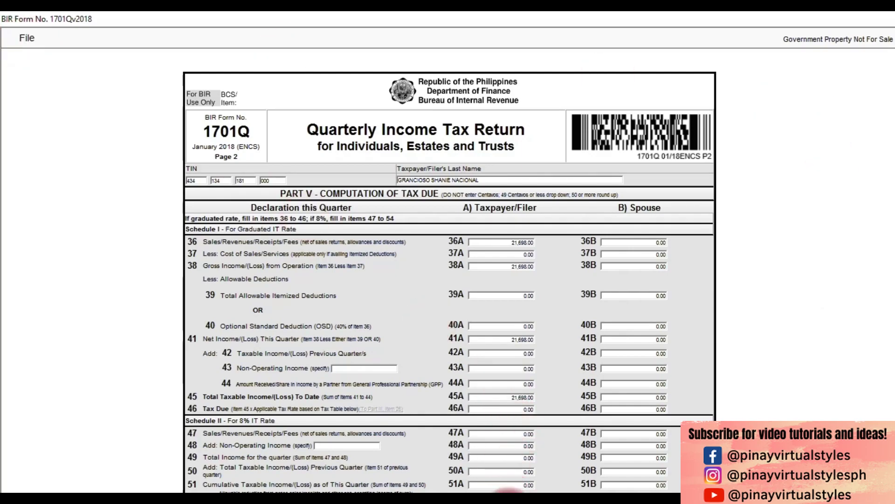
Cancel the print layout to return to the editable form
click(509, 490)
click(509, 490)
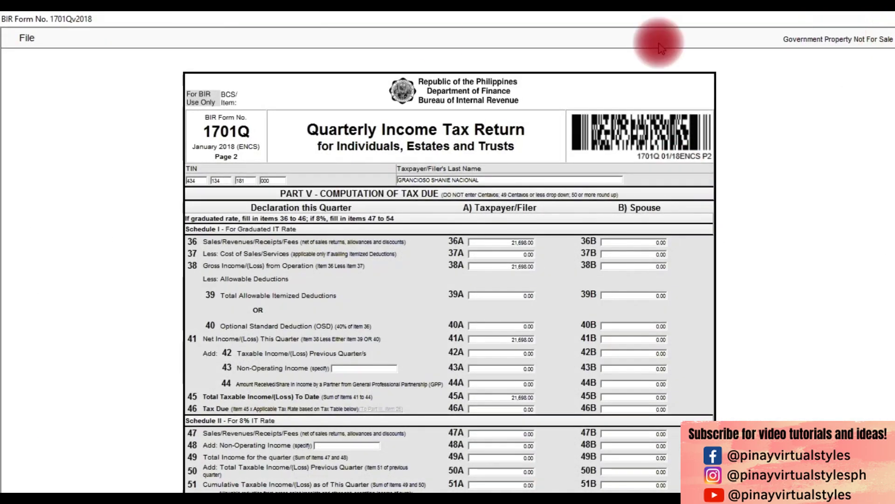
click(37, 38)
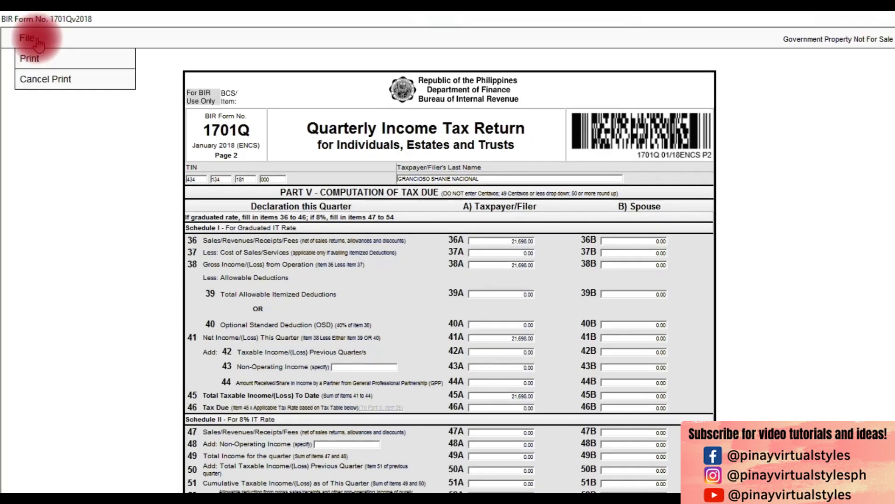
click(56, 76)
Submit the final copy of the 1701Q return and confirm the submission
scroll(679, 261, down, 8)
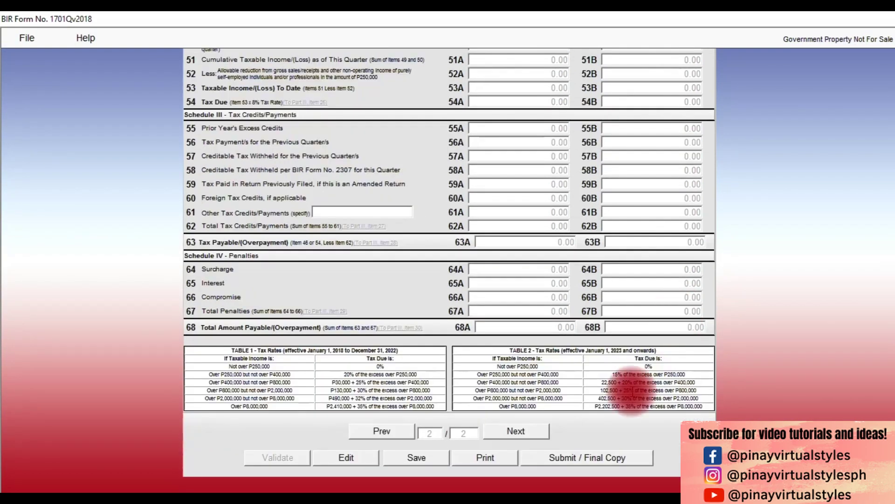
click(594, 459)
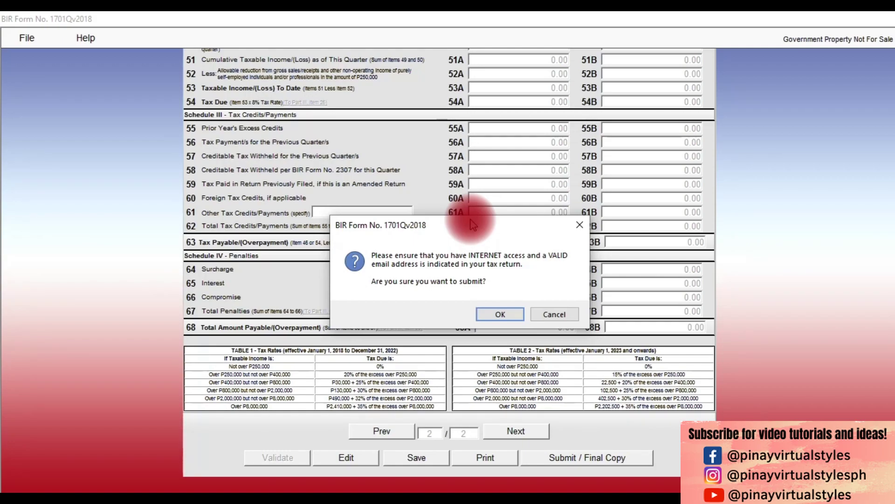
click(504, 314)
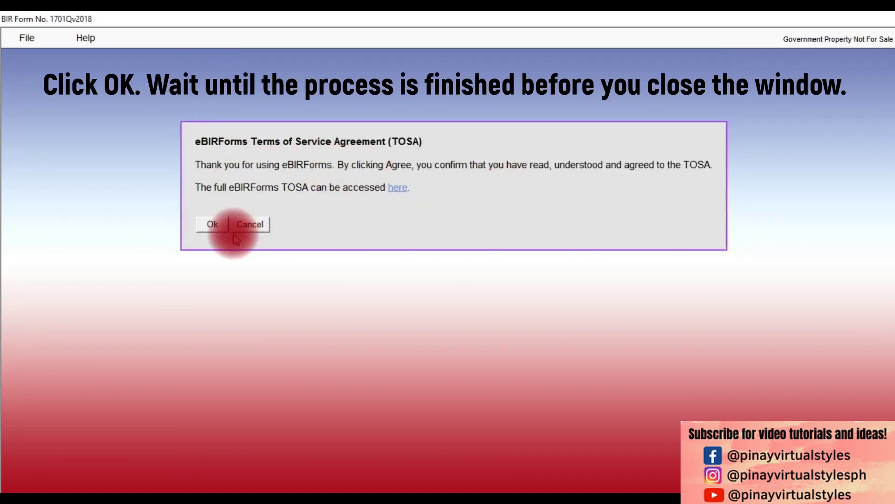
Accept the terms of service, read BIR's receipt confirmation email, and preview the 1701Q.pdf return
click(213, 224)
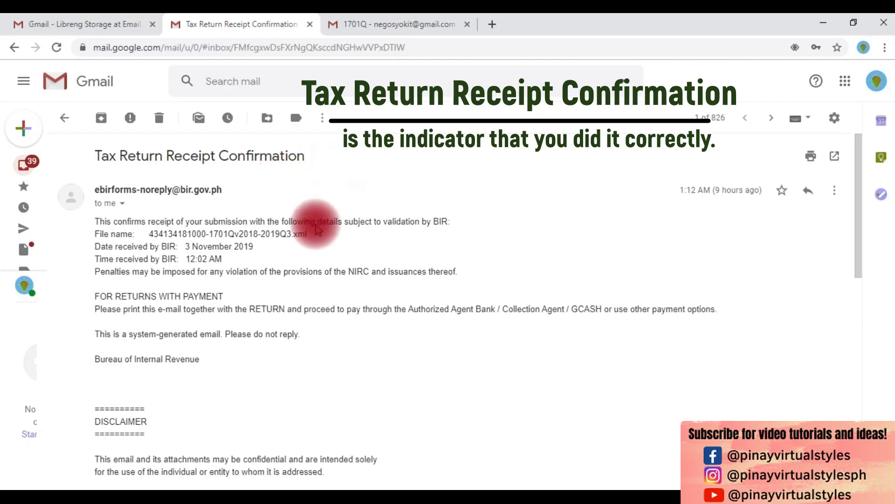
scroll(344, 310, down, 1)
scroll(344, 309, down, 2)
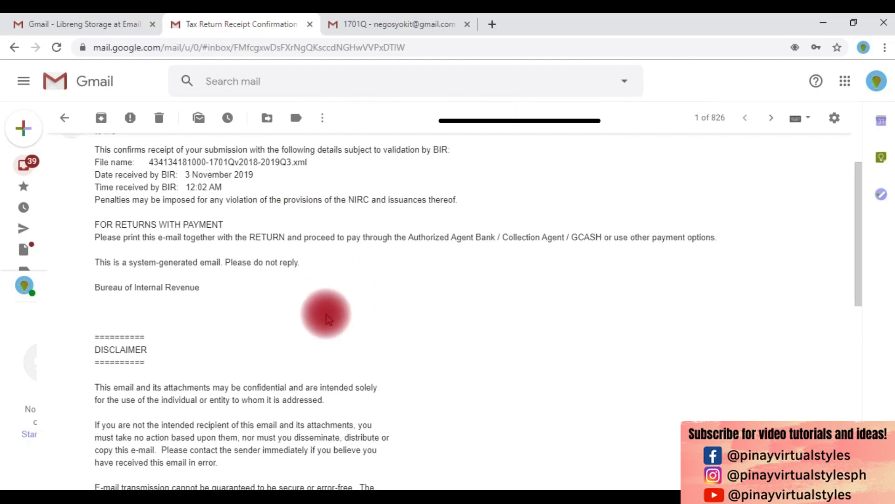
scroll(328, 317, up, 3)
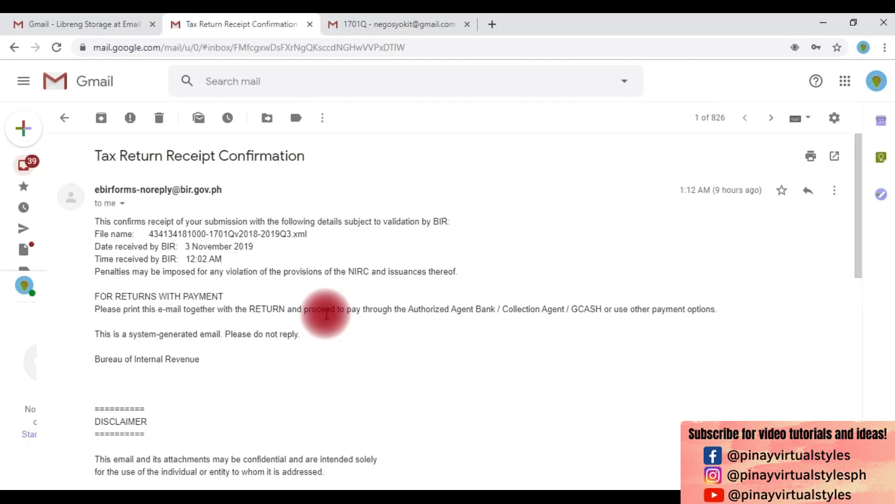
click(393, 21)
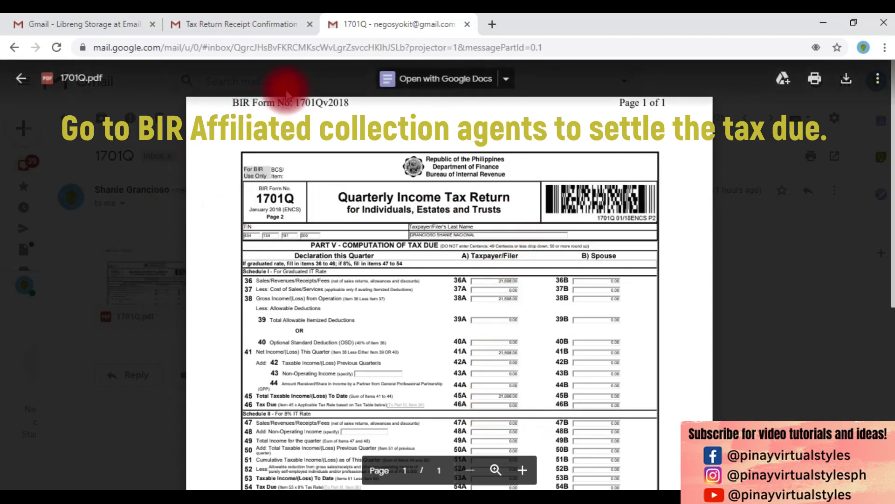
Return to the Tax Return Receipt Confirmation email and highlight its subject line
click(236, 41)
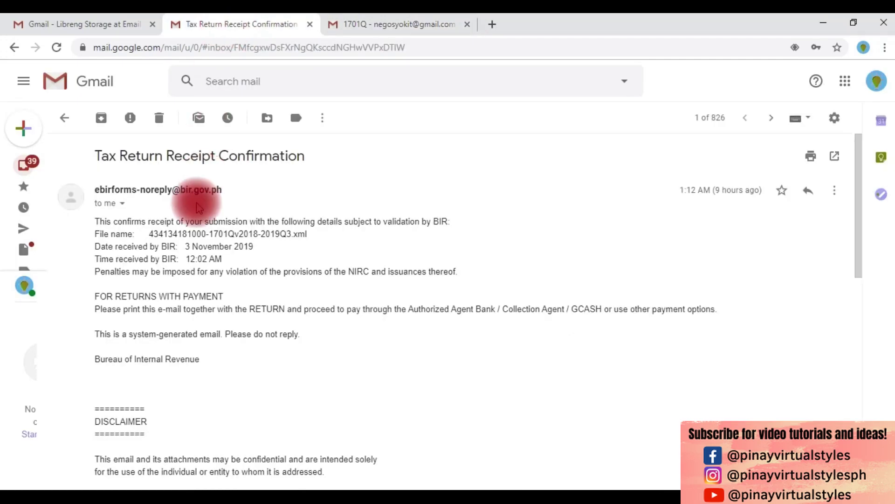
triple_click(255, 161)
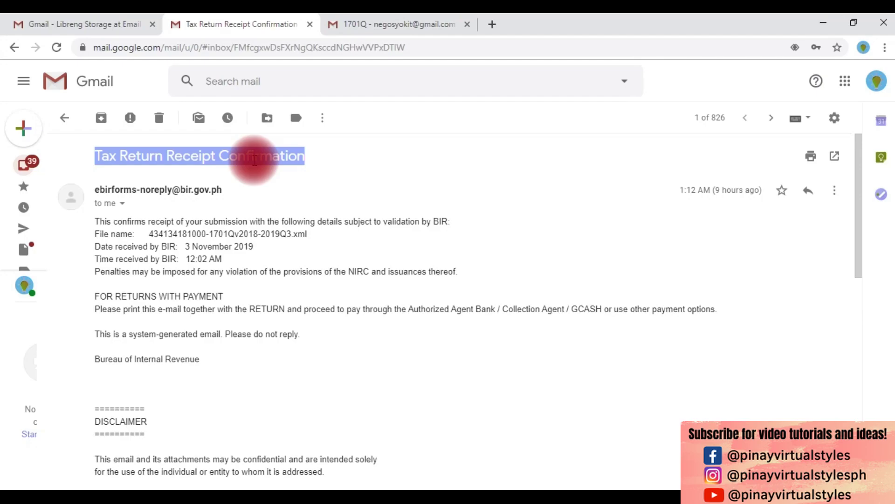
click(259, 161)
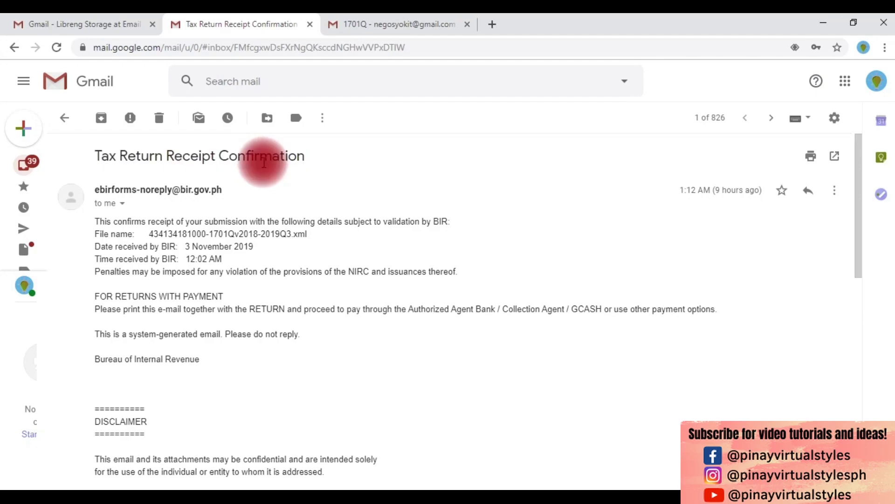
triple_click(264, 160)
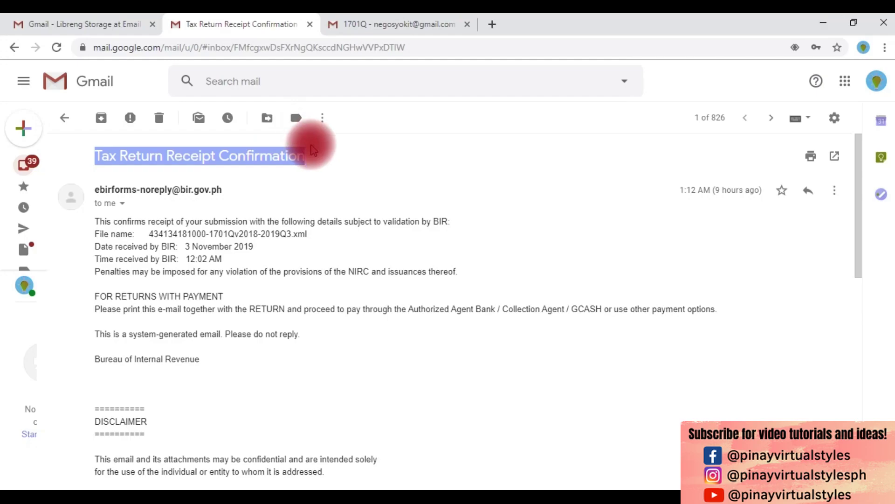